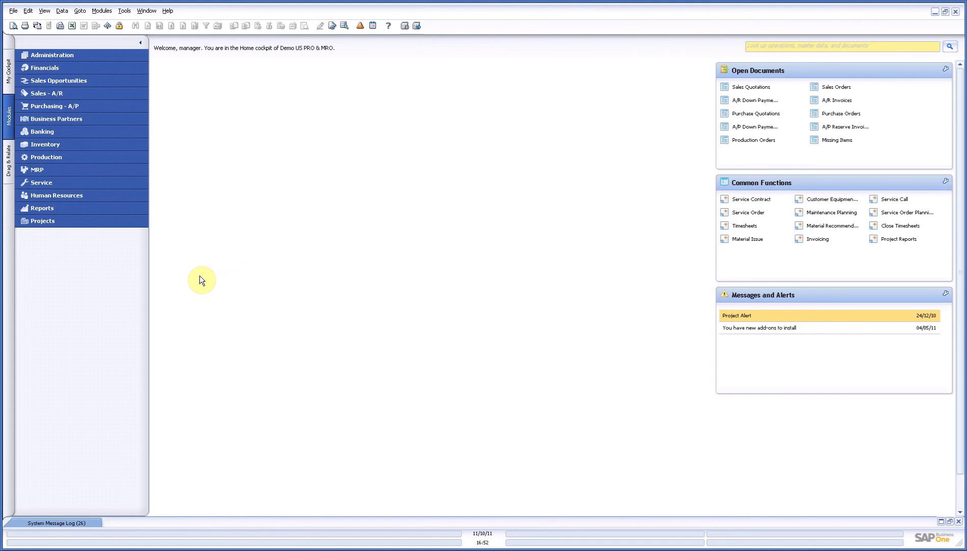
Load the Project Madrid record in Project Master Data and show its Material page
left_click(110, 221)
left_click(80, 235)
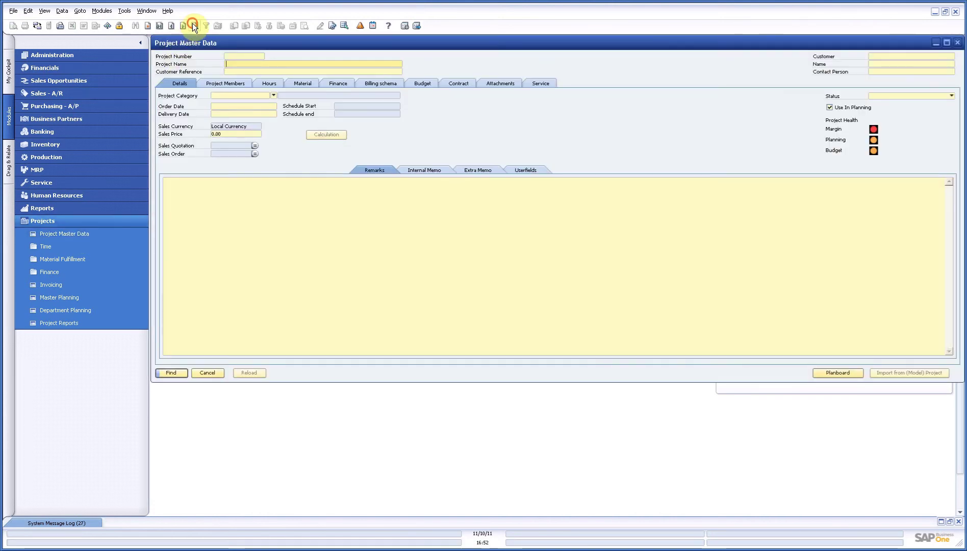
left_click(195, 25)
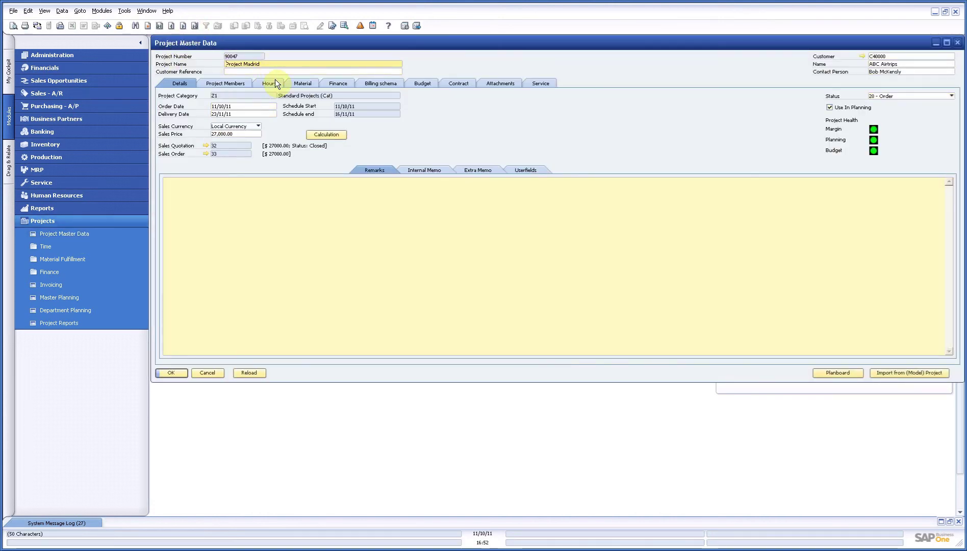
left_click(290, 83)
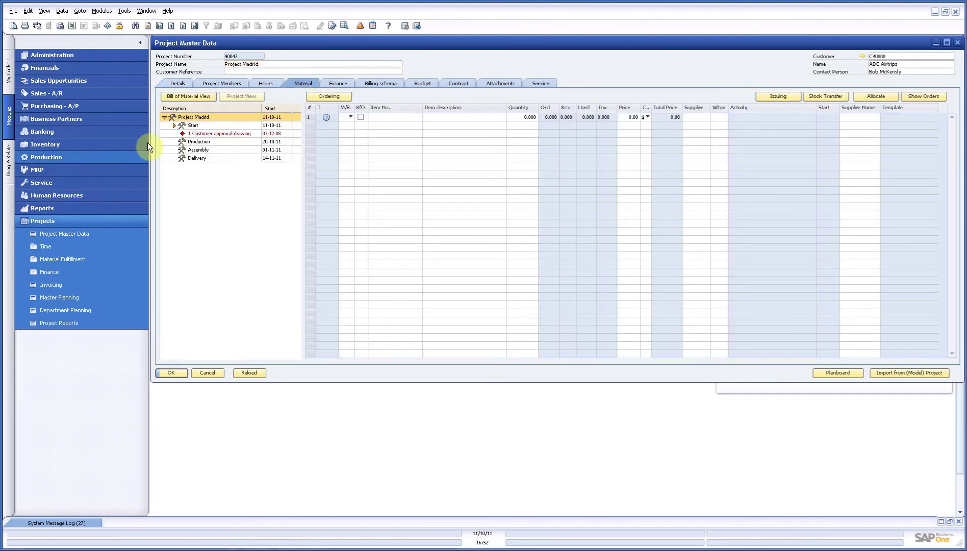
Show the Production and Assembly phase materials, then list every material in the Bill of Material View
left_click(194, 143)
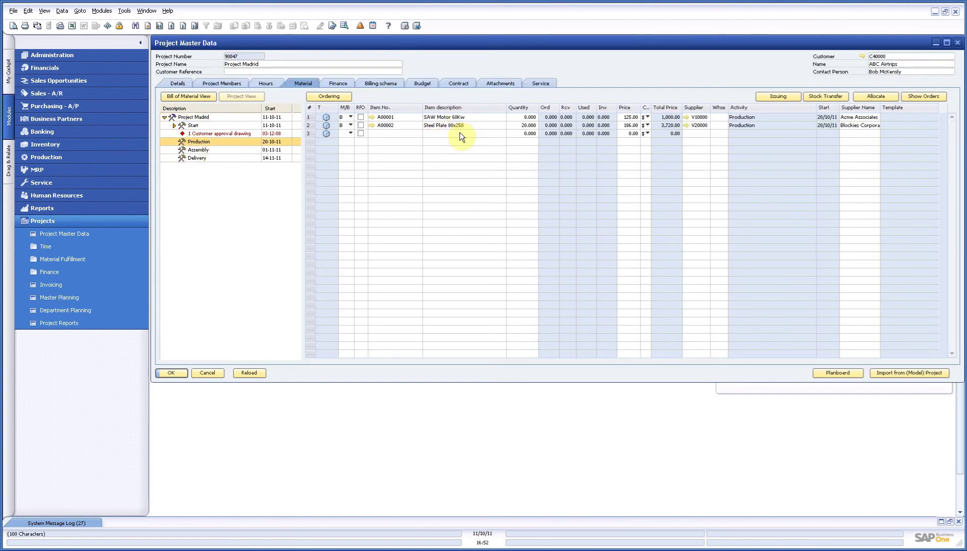
left_click(201, 150)
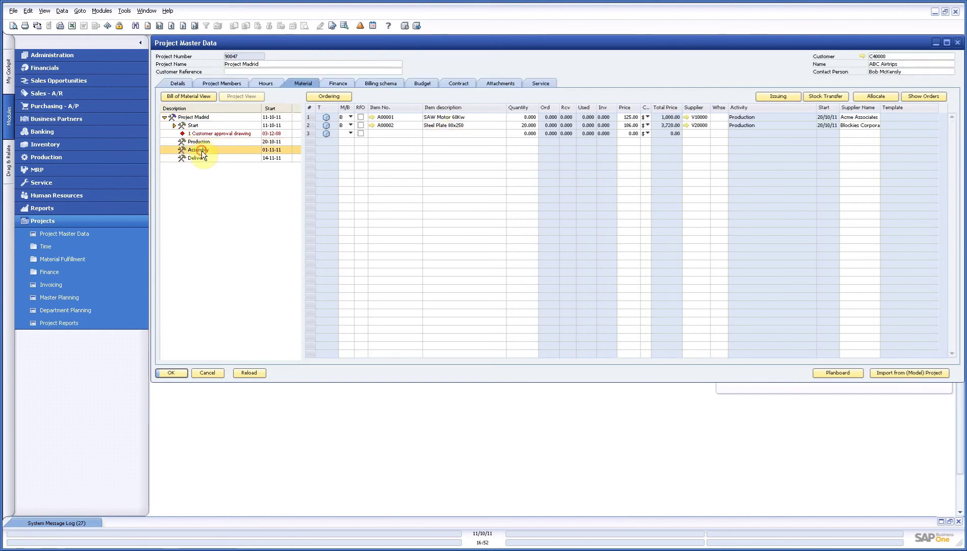
left_click(190, 97)
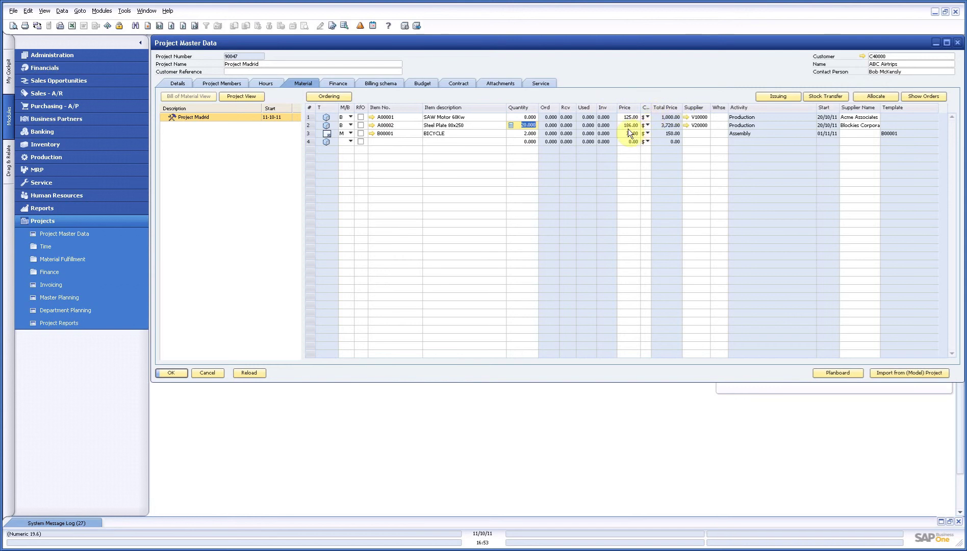
Flag the SAW Motor, Steel Plate and BICYCLE lines as RFO and update the project
left_click(361, 118)
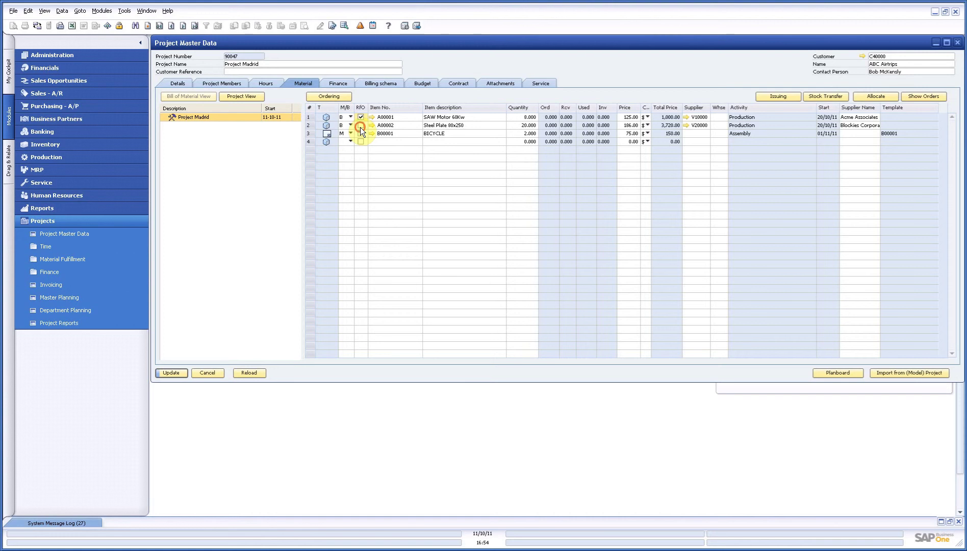
left_click(361, 126)
left_click(361, 133)
left_click(162, 373)
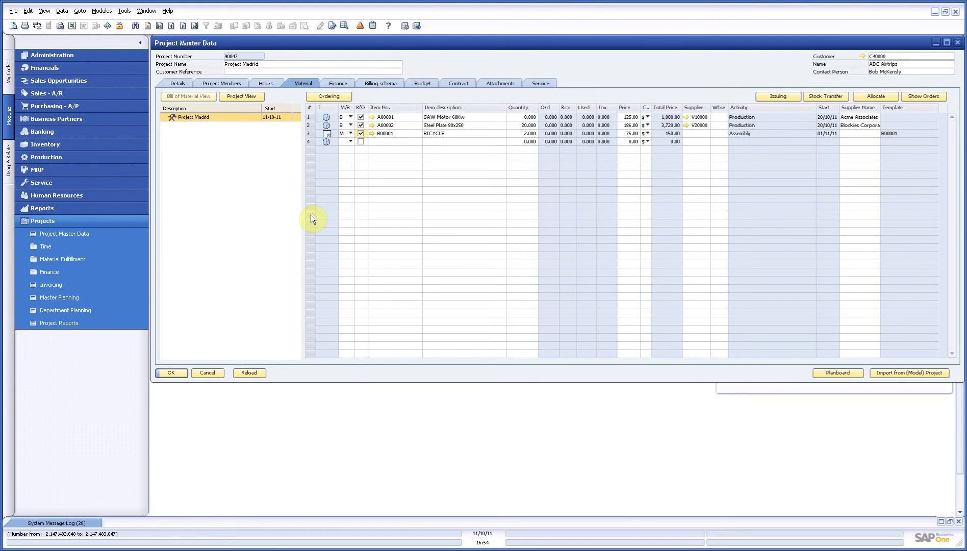
Dismiss the general Material Recommendation criteria, then run Ordering from Project Madrid for 90047
left_click(76, 260)
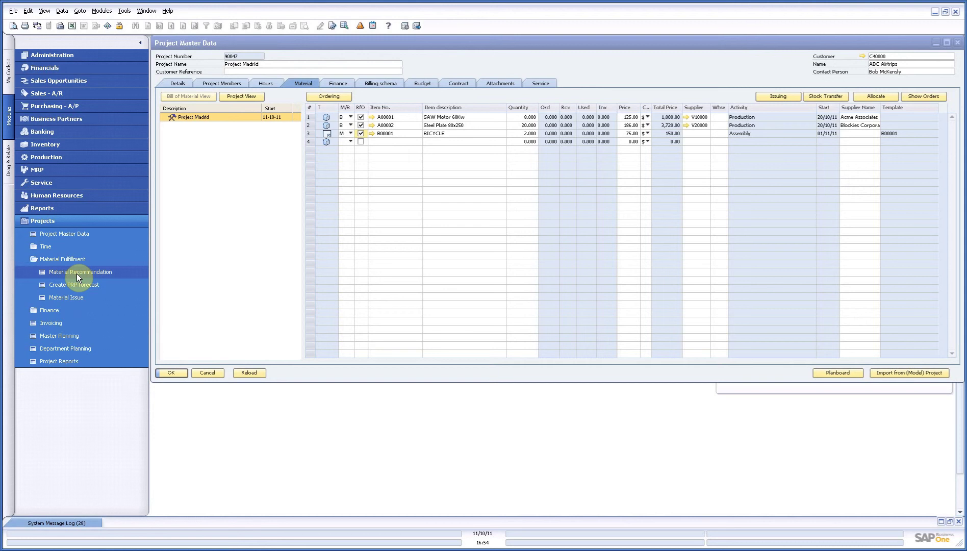
left_click(76, 273)
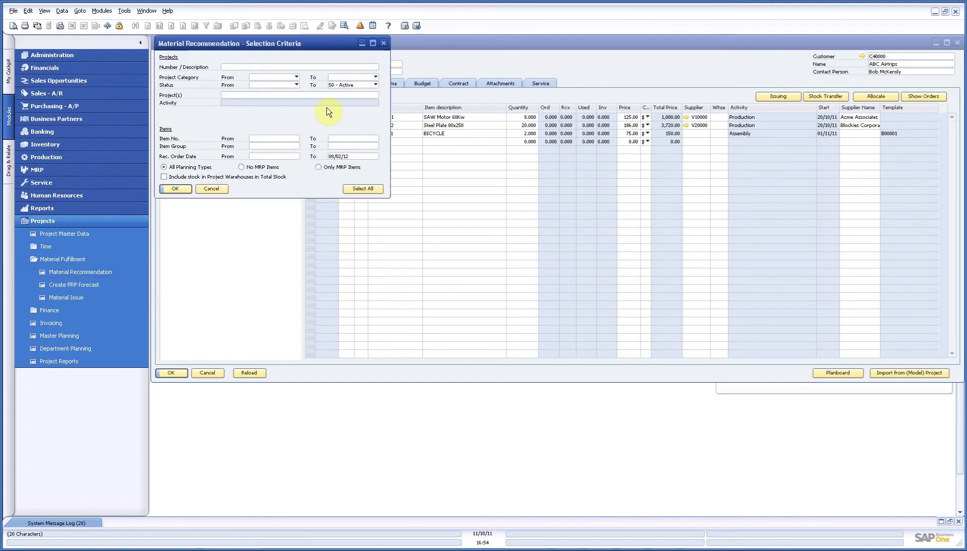
left_click(373, 94)
key("Tab")
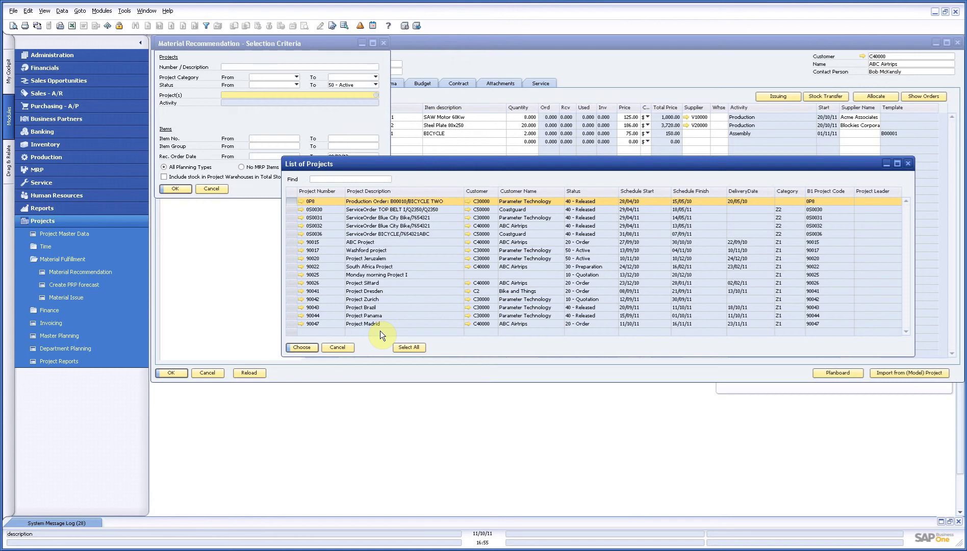
left_click(334, 347)
left_click(210, 189)
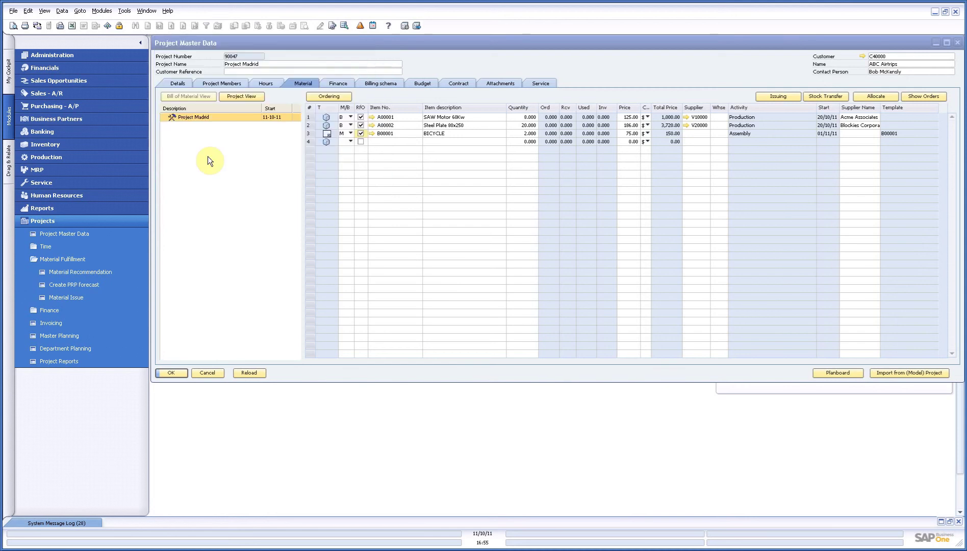
left_click(334, 96)
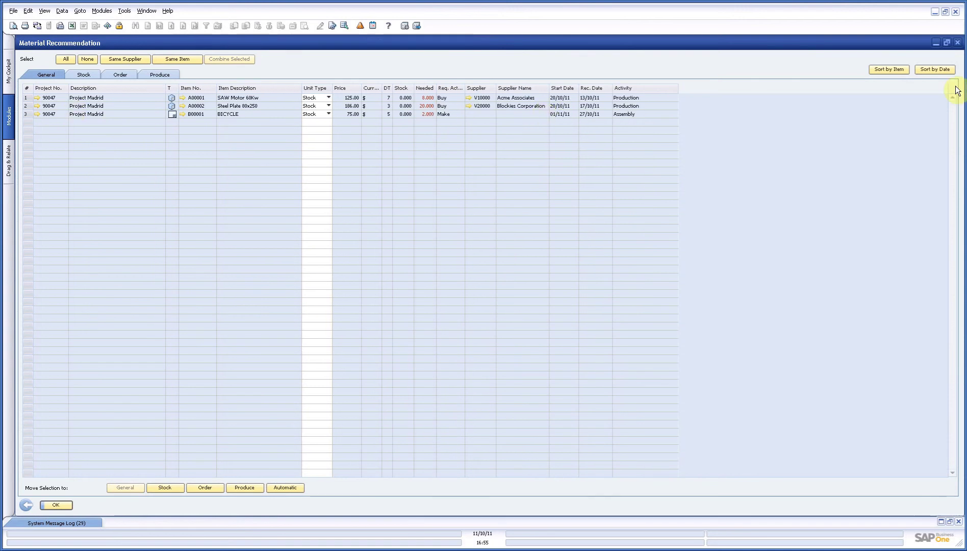
Enlarge the recommendation window, select all three lines and auto-assign them to buy or make
left_click(946, 42)
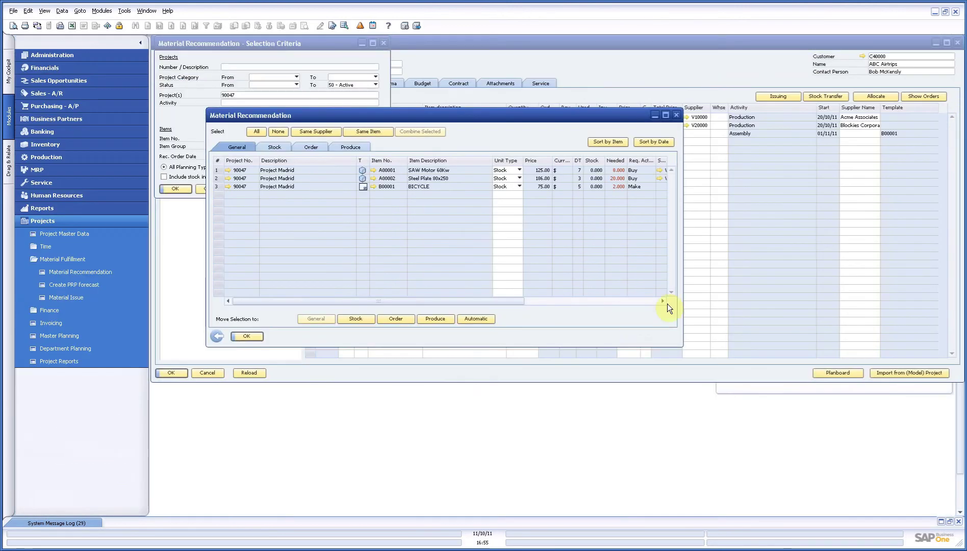
left_click_drag(682, 344, 958, 419)
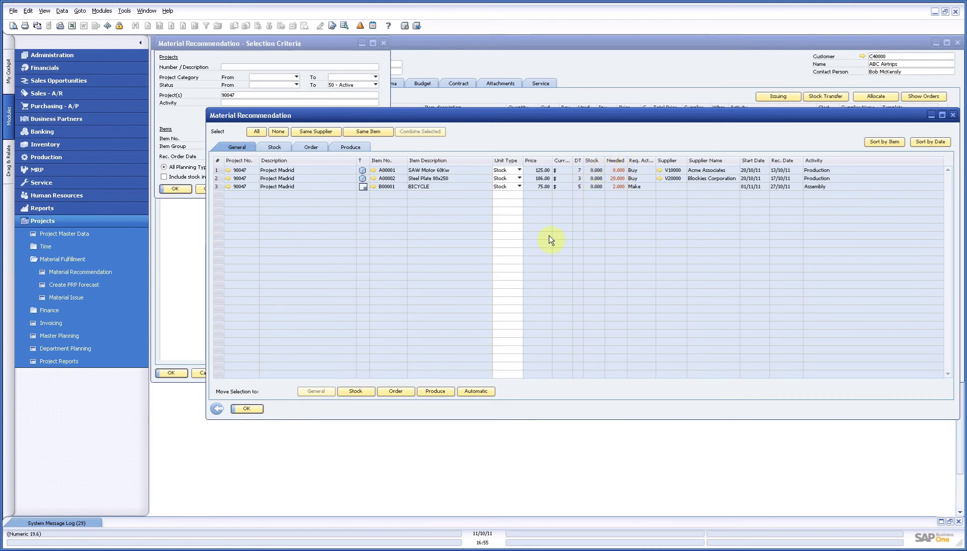
left_click(256, 131)
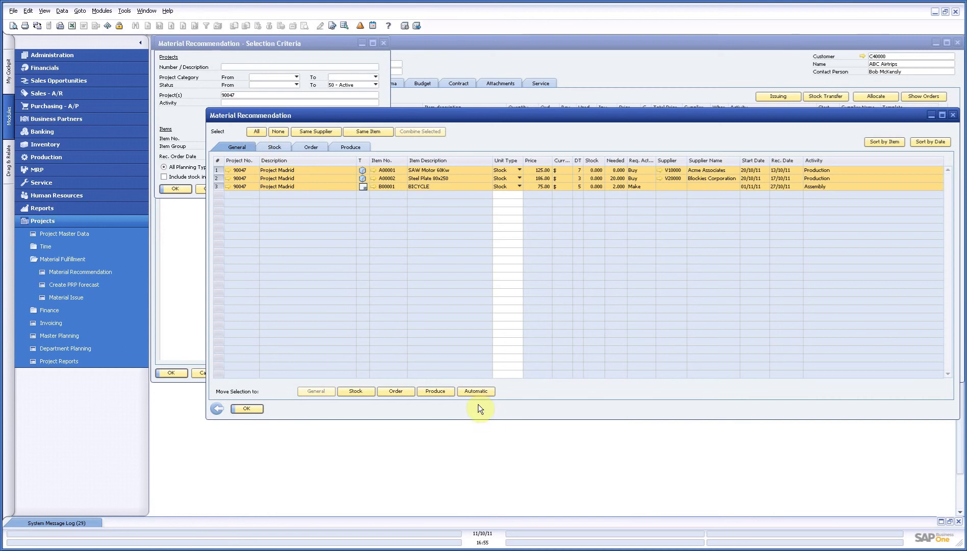
left_click(473, 391)
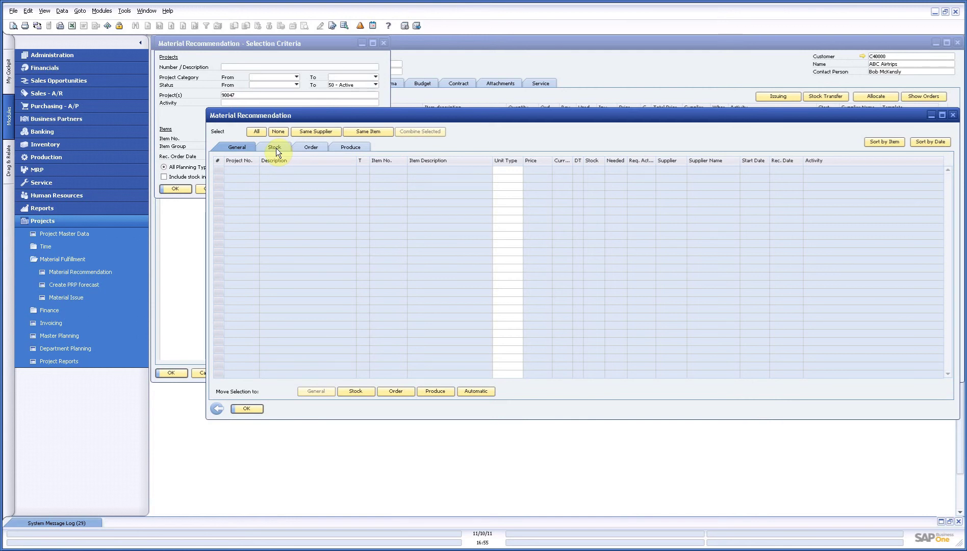
Check the Order and Produce lists, then select both SAW Motor 60Kw and Steel Plate 80x250
left_click(308, 147)
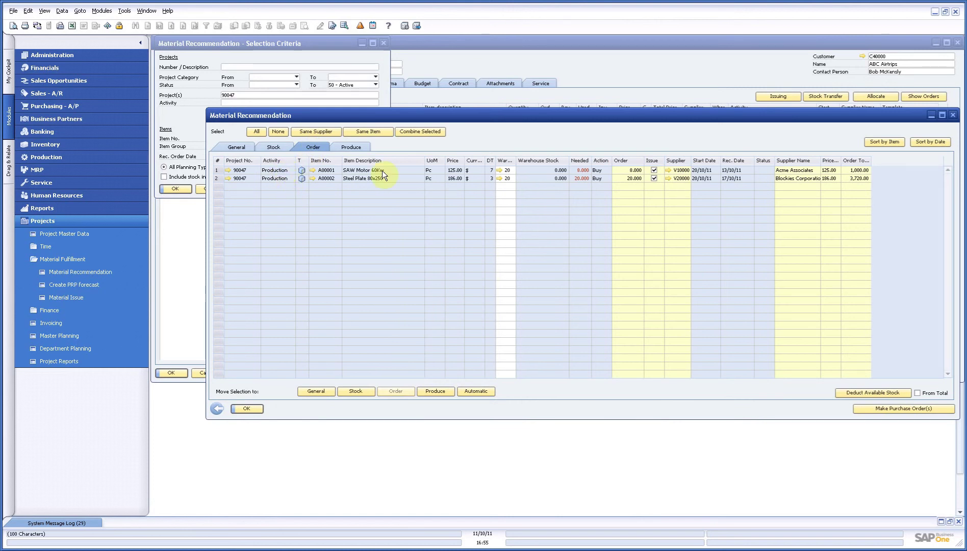
left_click(353, 145)
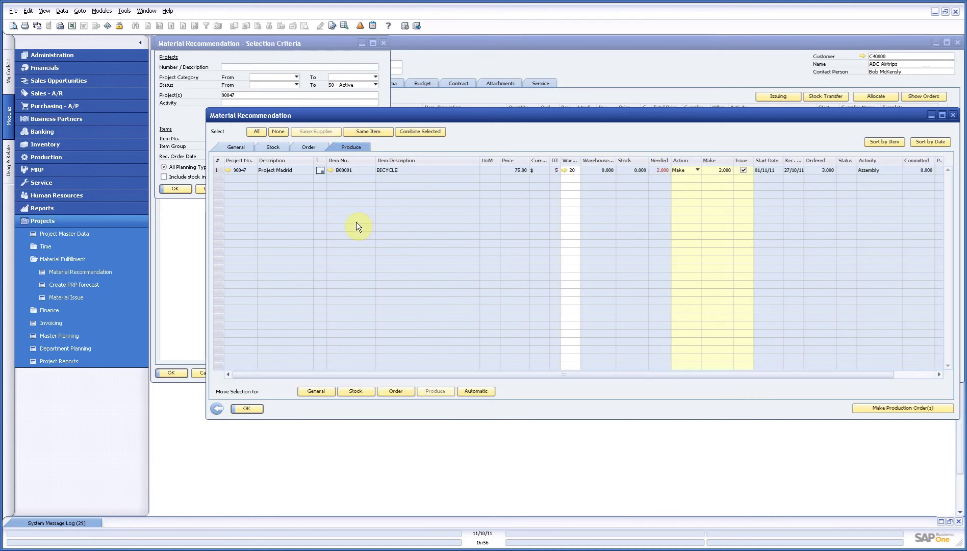
left_click(313, 150)
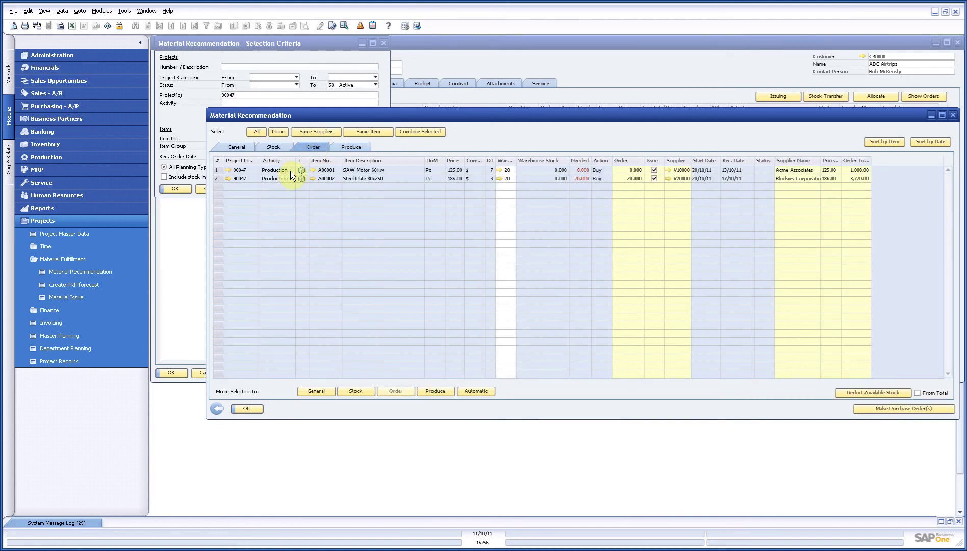
left_click(260, 131)
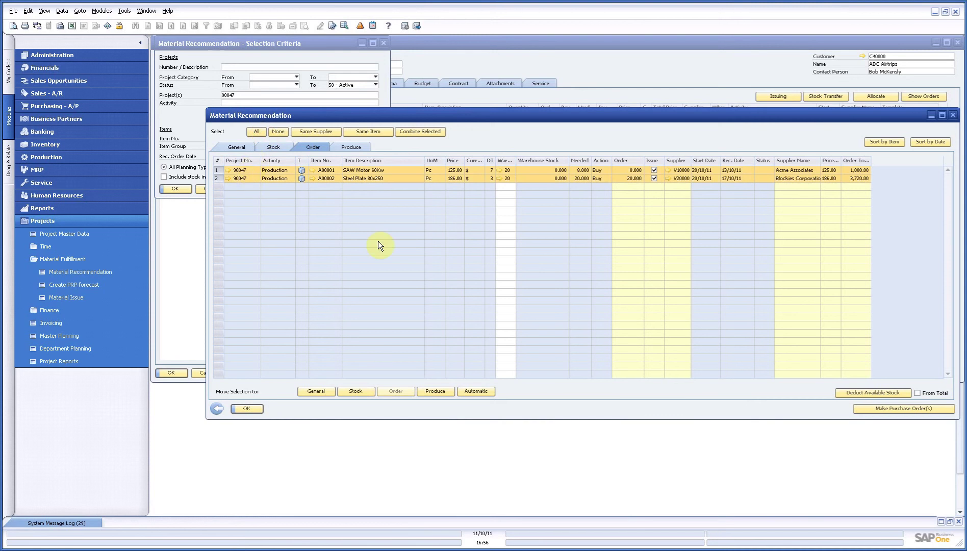
Generate purchase orders for SAW Motor 60Kw and Steel Plate 80x250 from the Actions Preview
left_click(902, 408)
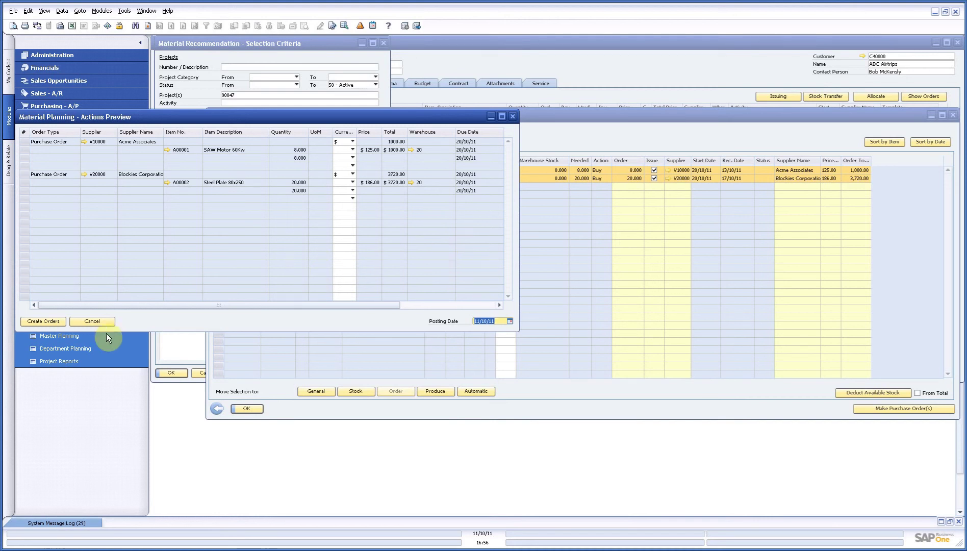
left_click(43, 322)
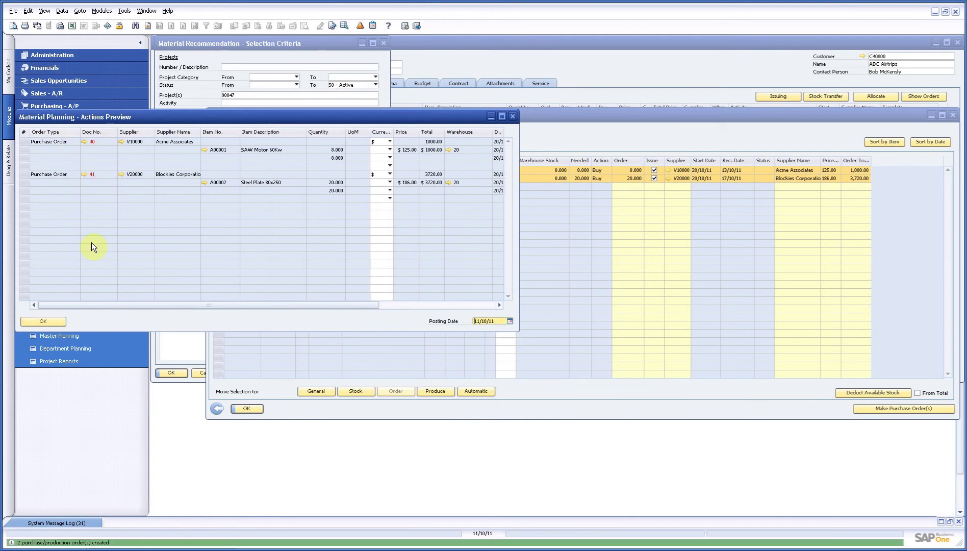
Select the BICYCLE make line and preview its production order for 2 units, warehouse 20
left_click(42, 323)
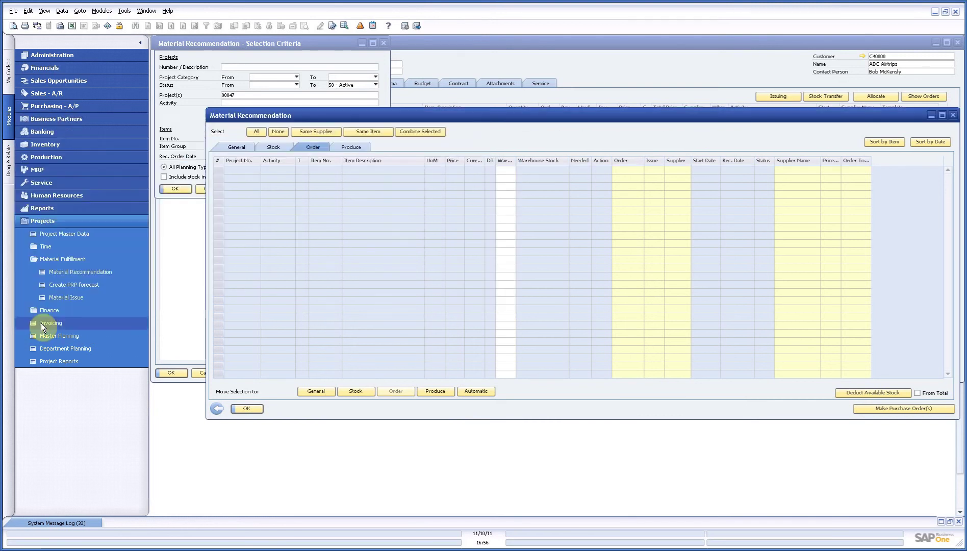
left_click(362, 148)
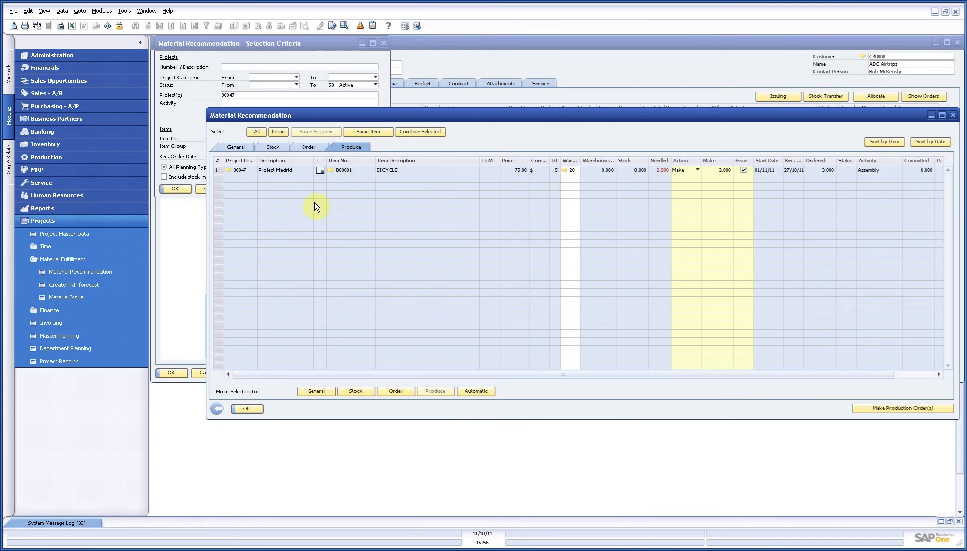
left_click(221, 173)
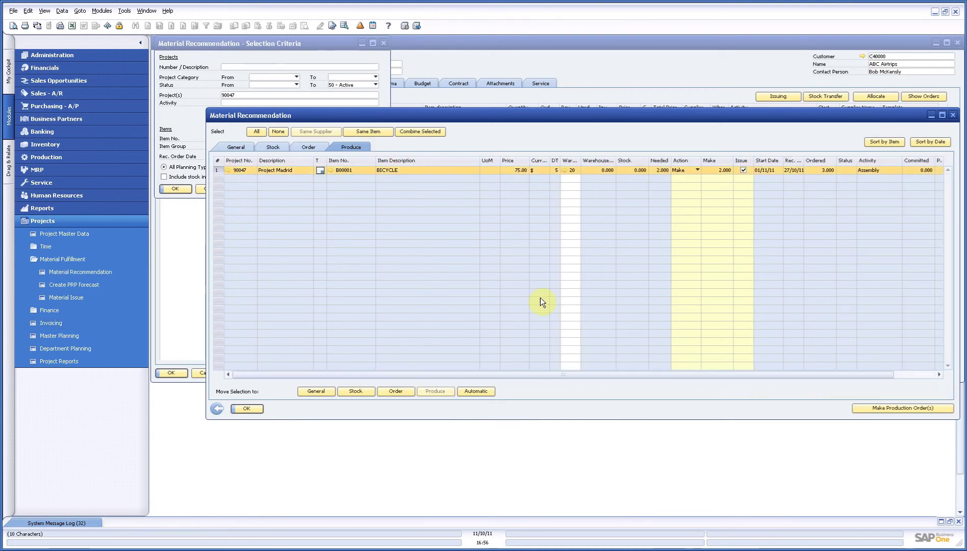
left_click(910, 408)
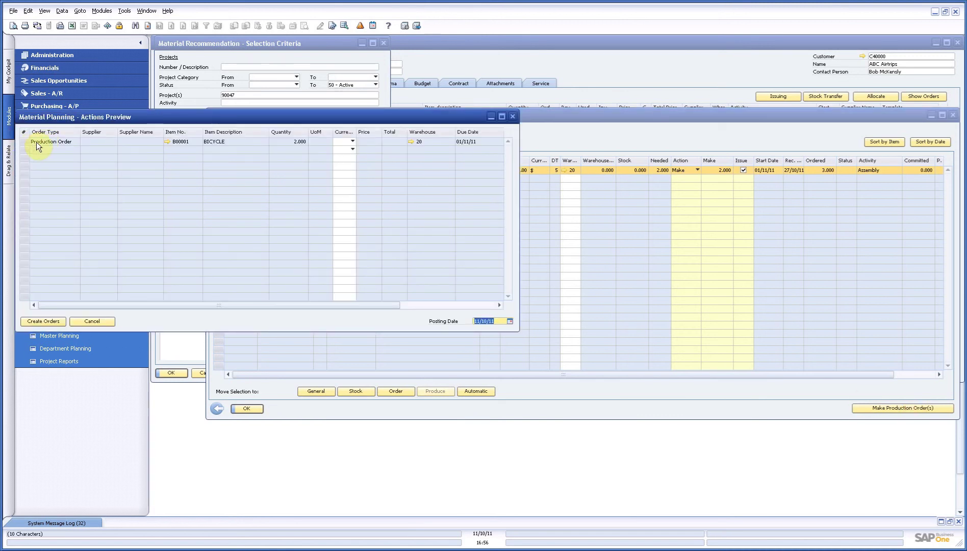
Create production order 73 for 2 BICYCLE units, then close the recommendation windows
left_click(28, 320)
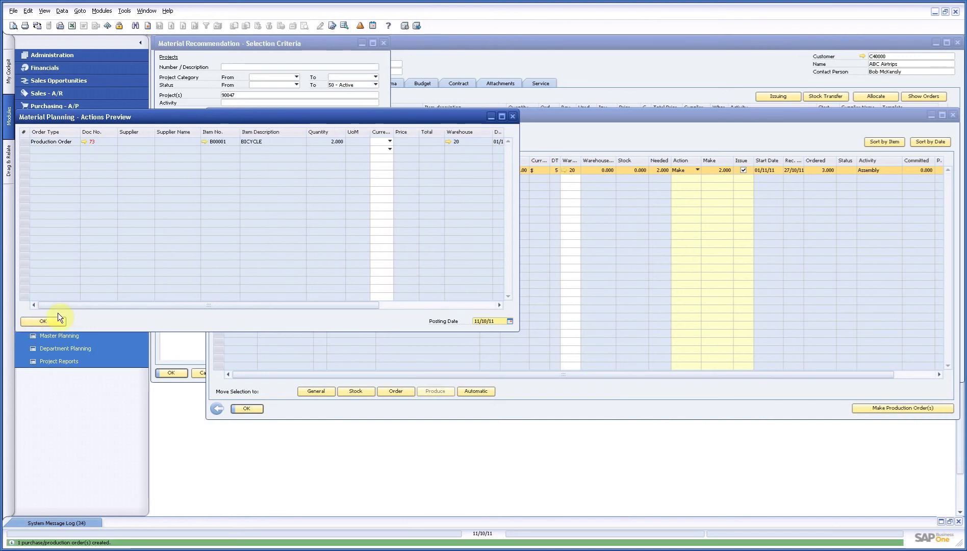
left_click(45, 321)
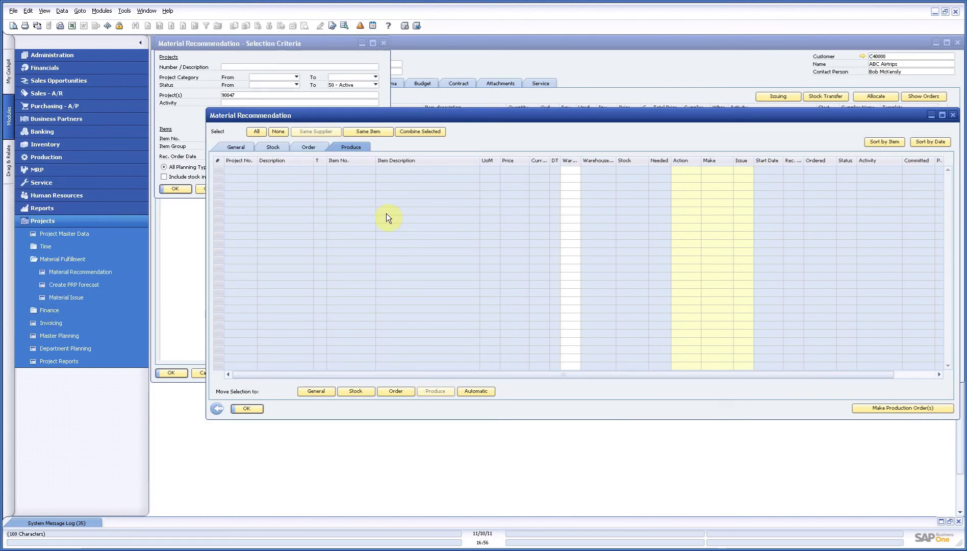
left_click(220, 148)
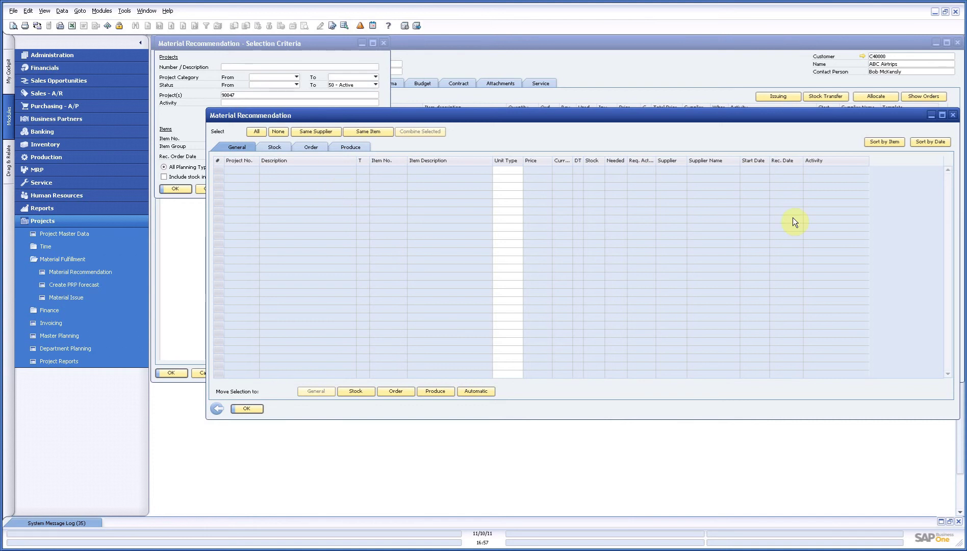
left_click(952, 118)
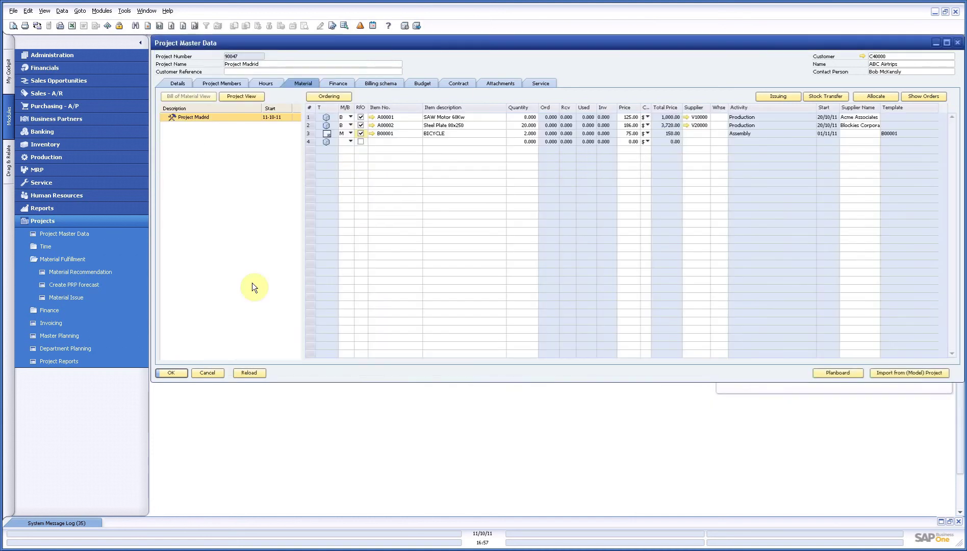
Reload Project Madrid so BICYCLE shows 2 ordered, then open its Planboard
left_click(255, 373)
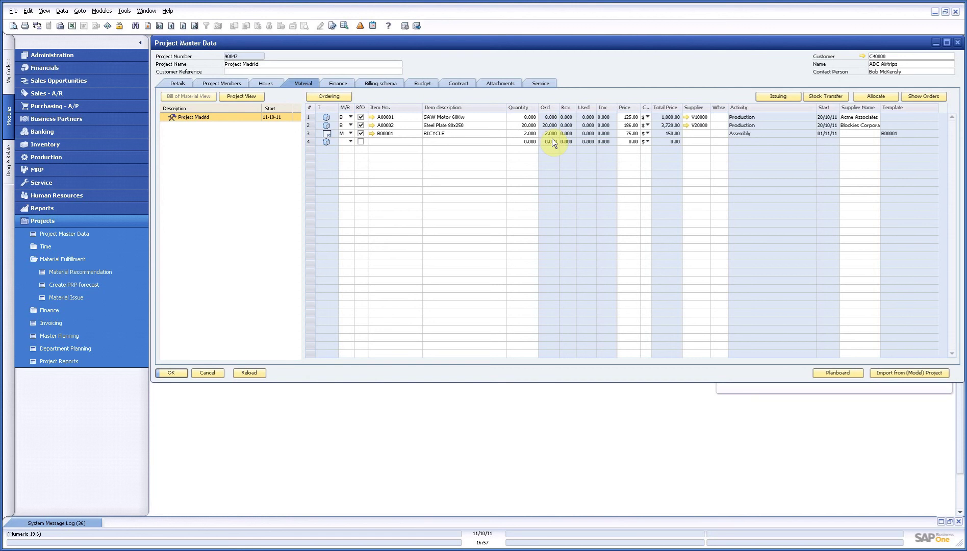
left_click(834, 372)
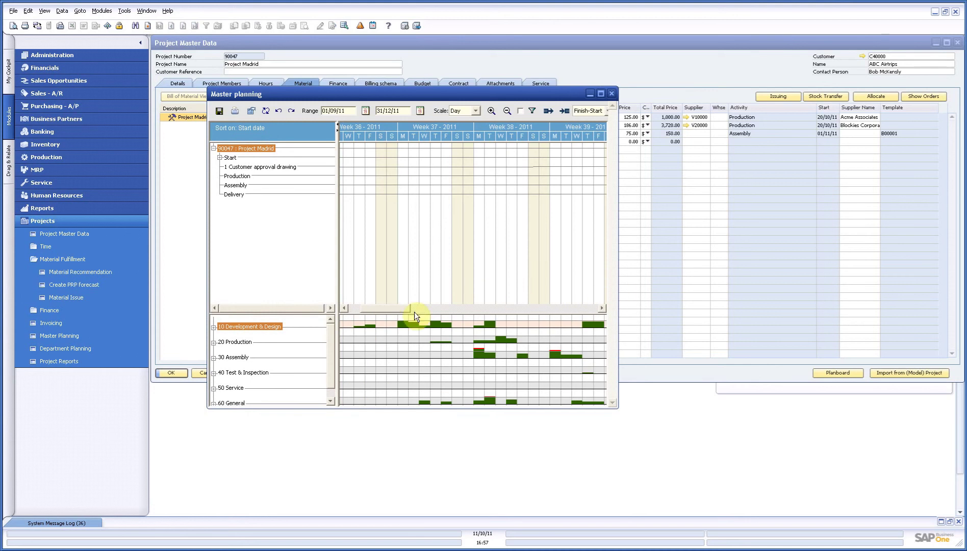
Scroll the Madrid planning board to weeks 41–43 and show the Production activity's Orders options
left_click_drag(403, 304, 458, 307)
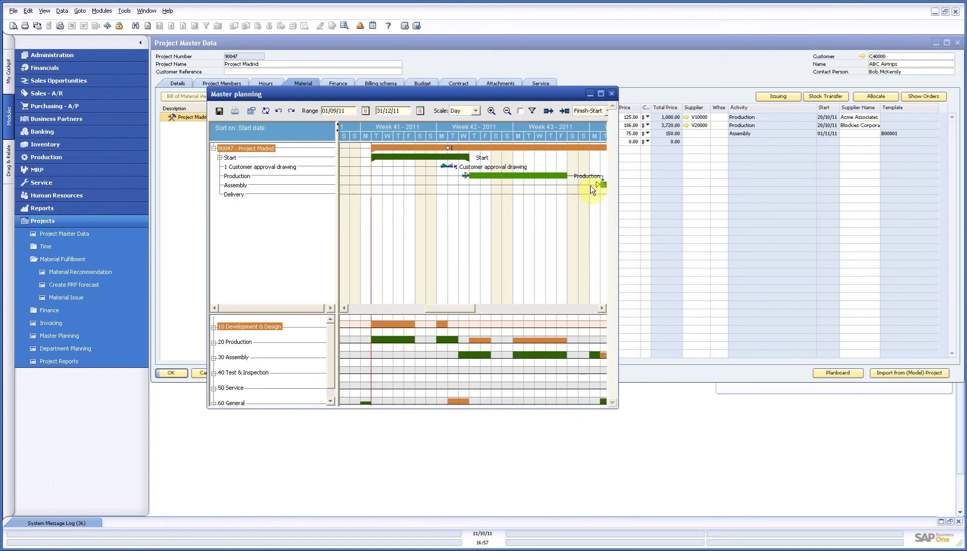
mouse_move(599, 188)
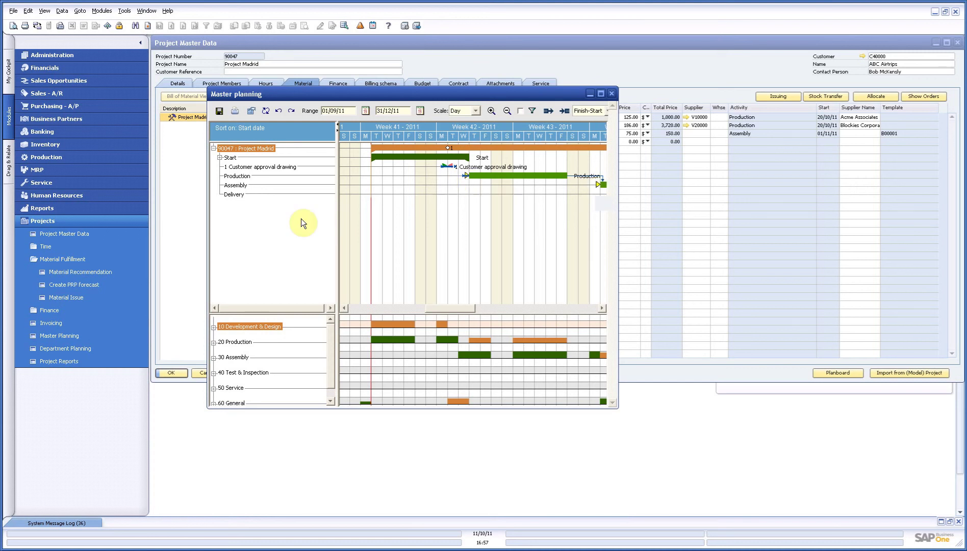
right_click(230, 178)
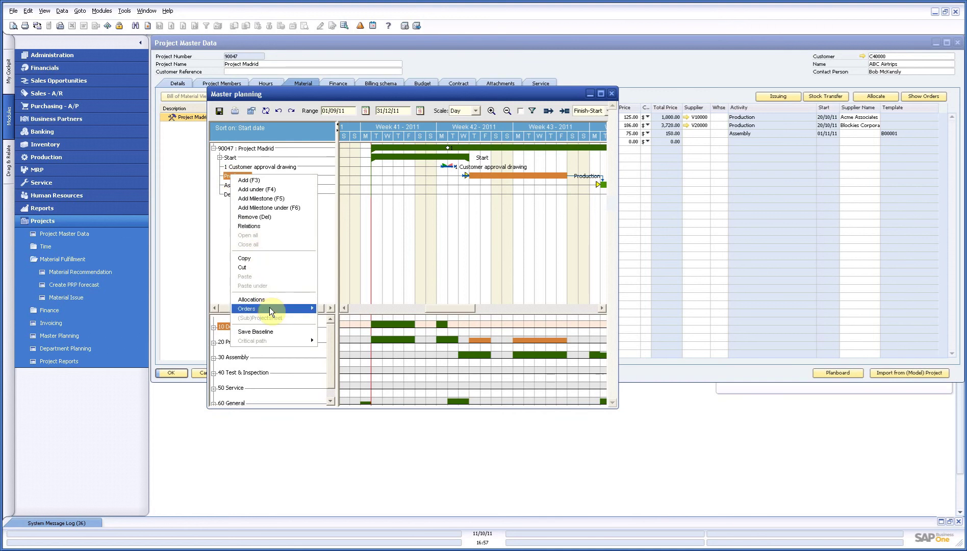
left_click(328, 309)
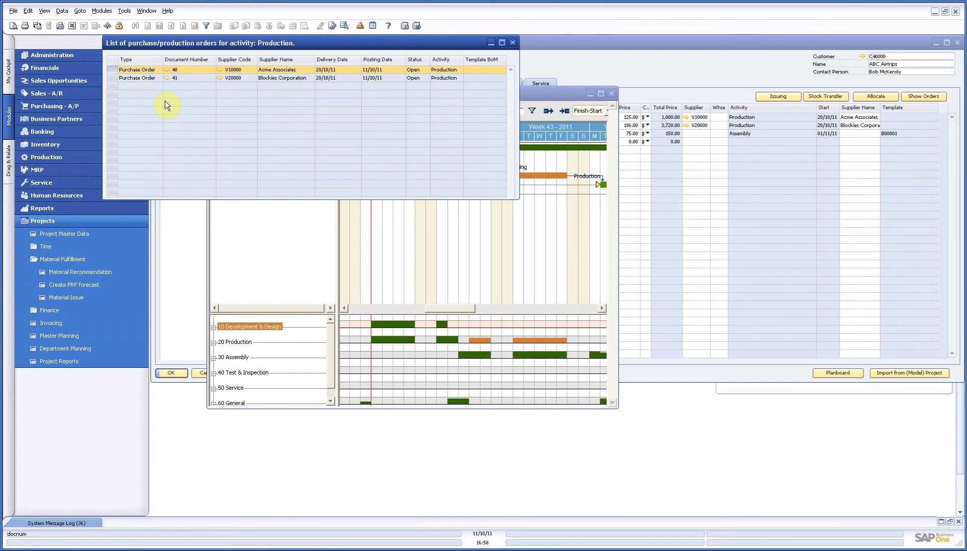
left_click(165, 69)
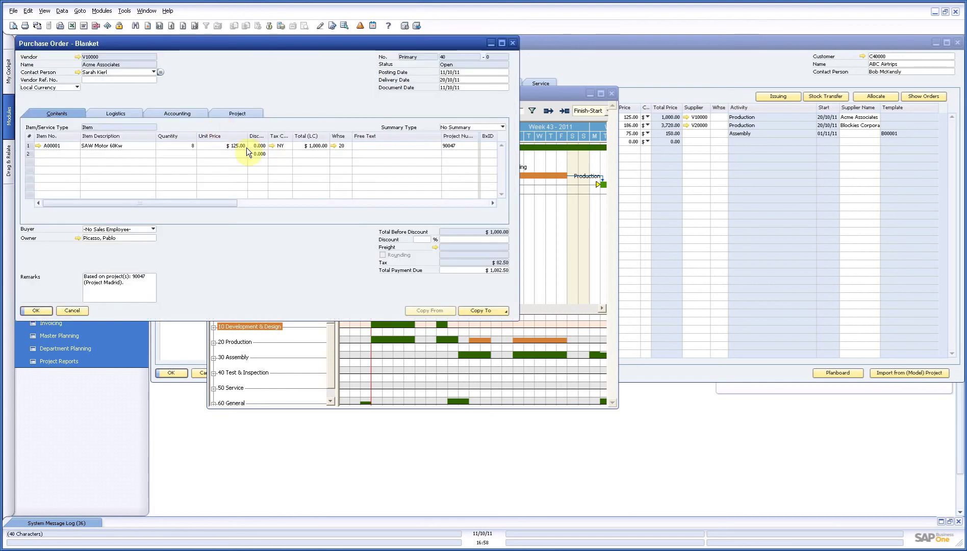
left_click(225, 113)
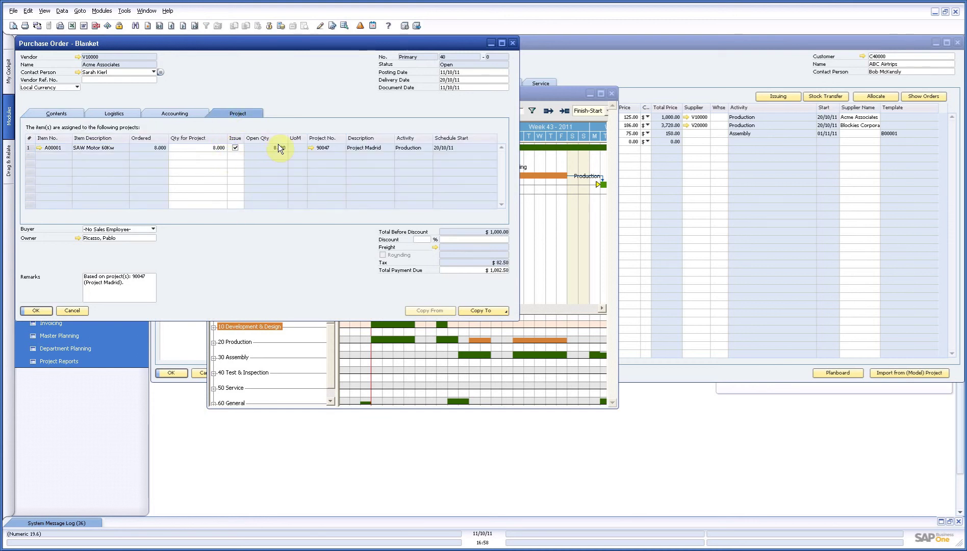
left_click(73, 311)
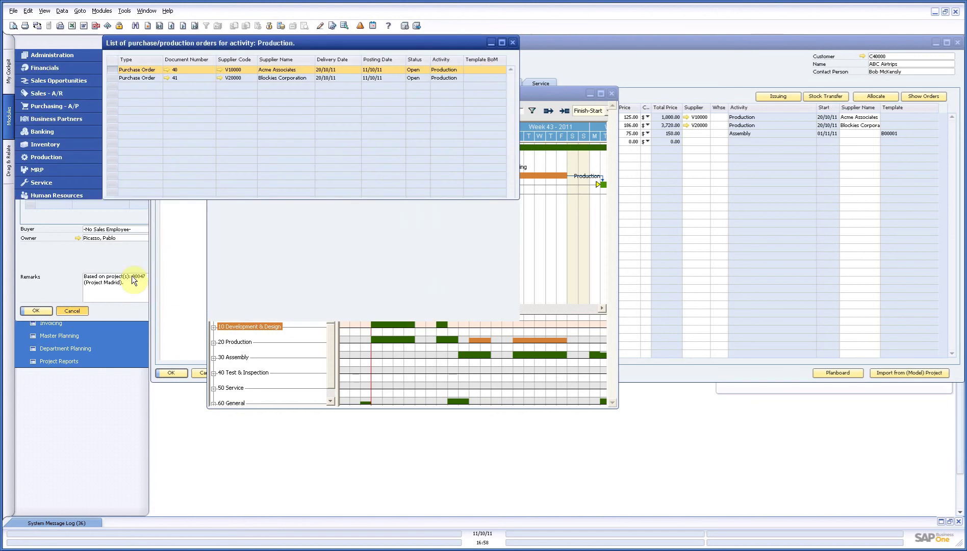
left_click(513, 41)
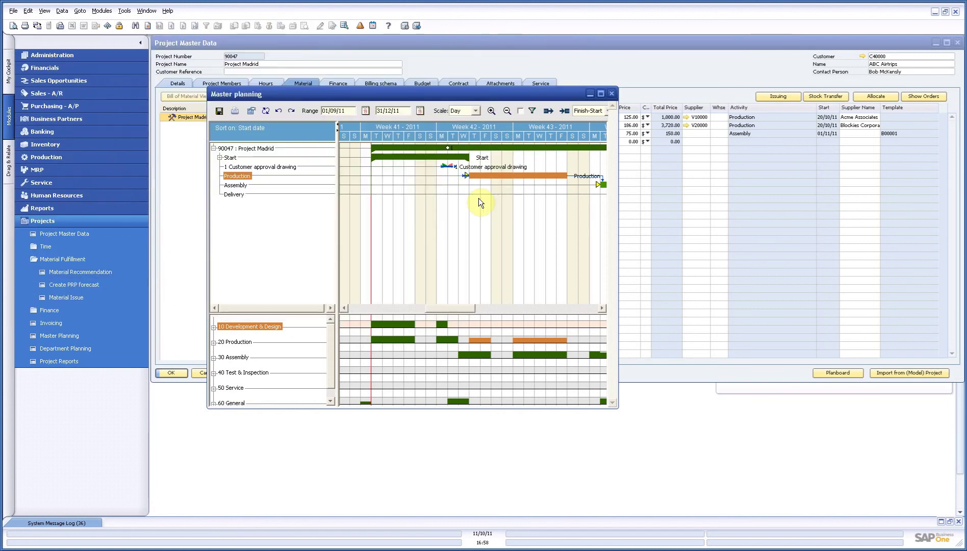
Open purchase order 40 from Project Madrid's order list and mark its 8 SAW motors for issue
left_click(612, 94)
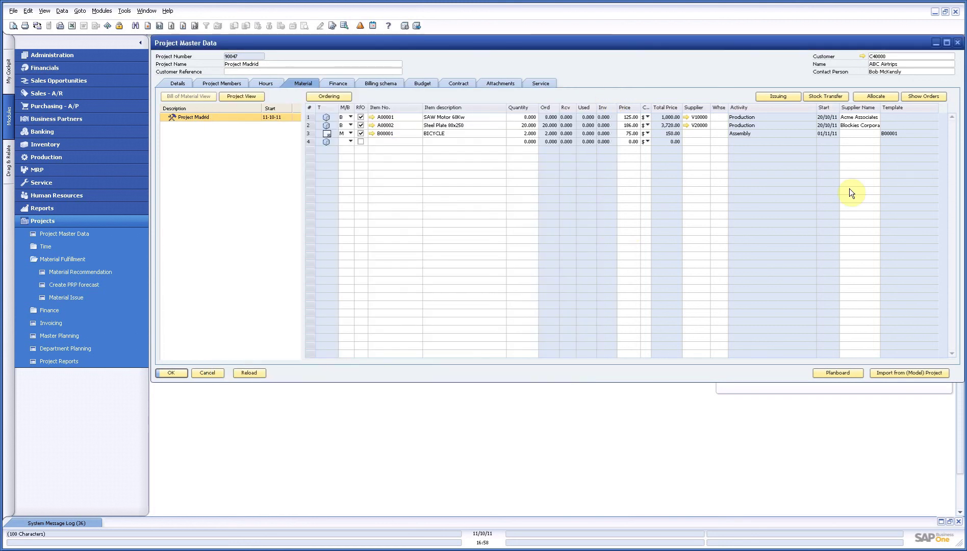
left_click(918, 97)
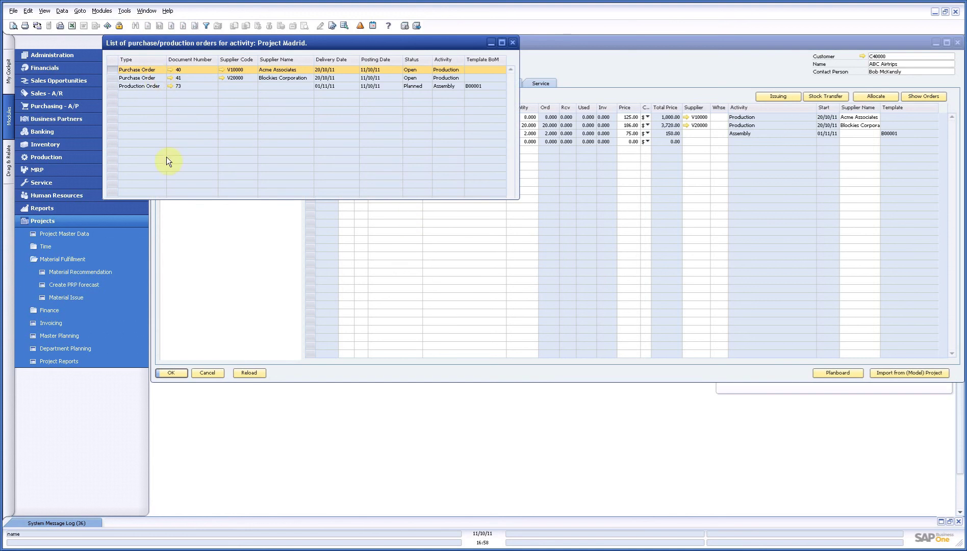
left_click(169, 69)
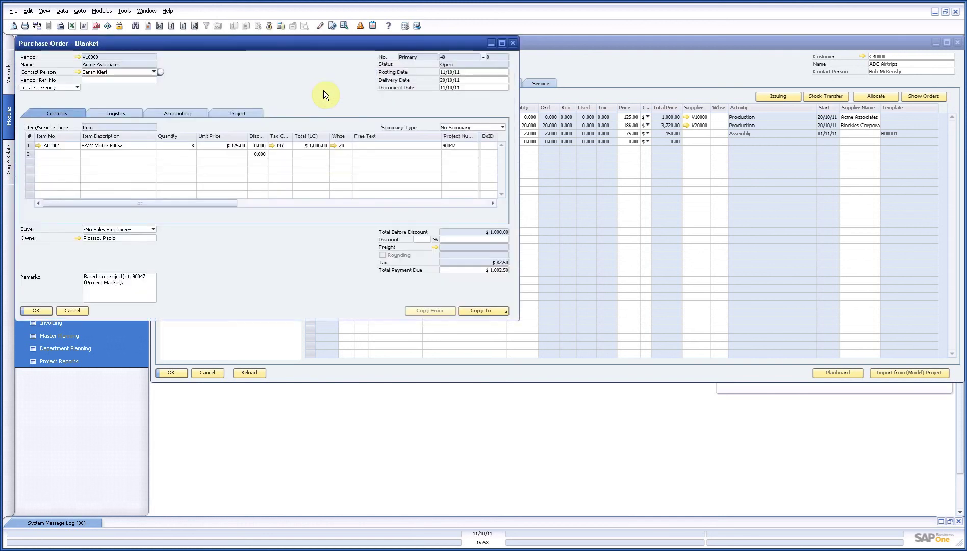
left_click(235, 114)
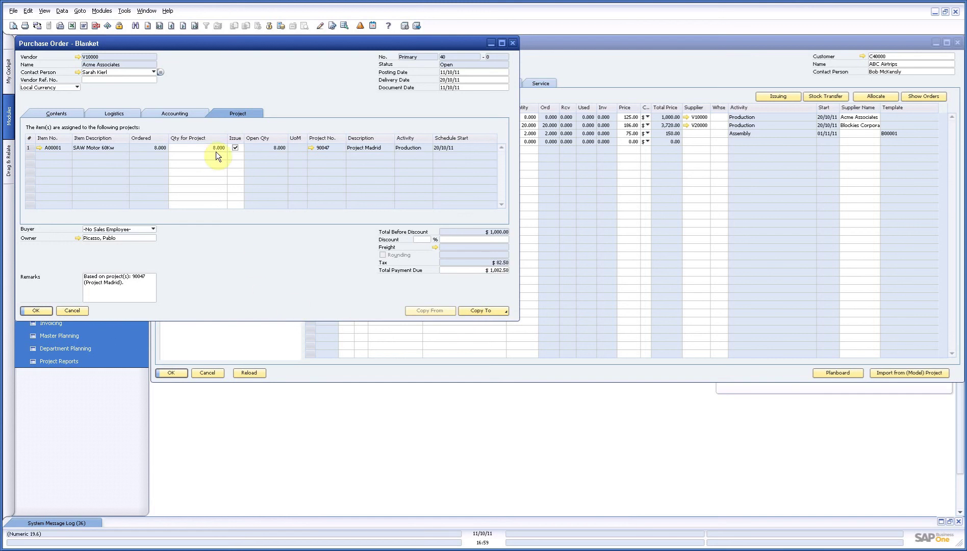
left_click(236, 147)
left_click(495, 312)
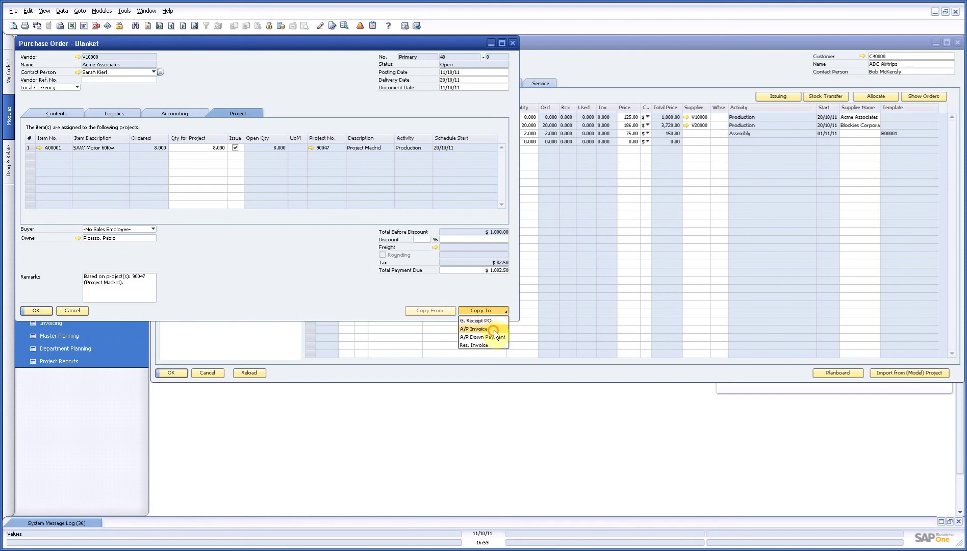
Copy purchase order 40 to an A/P invoice and add it
left_click(494, 329)
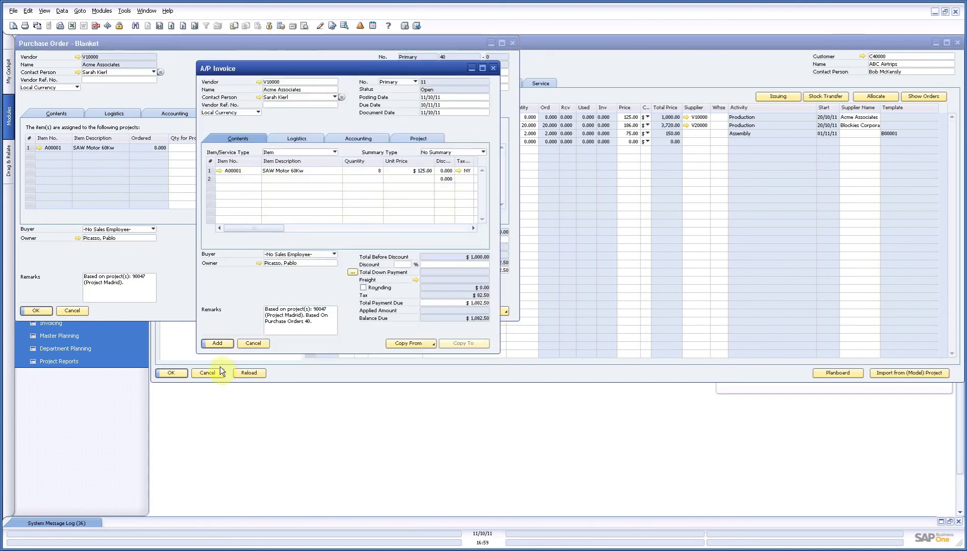
left_click(216, 343)
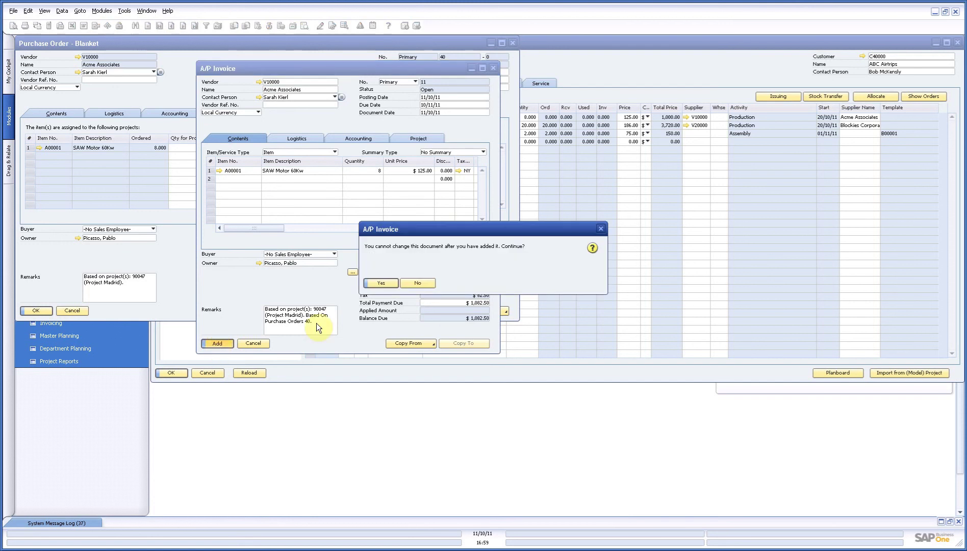
left_click(367, 282)
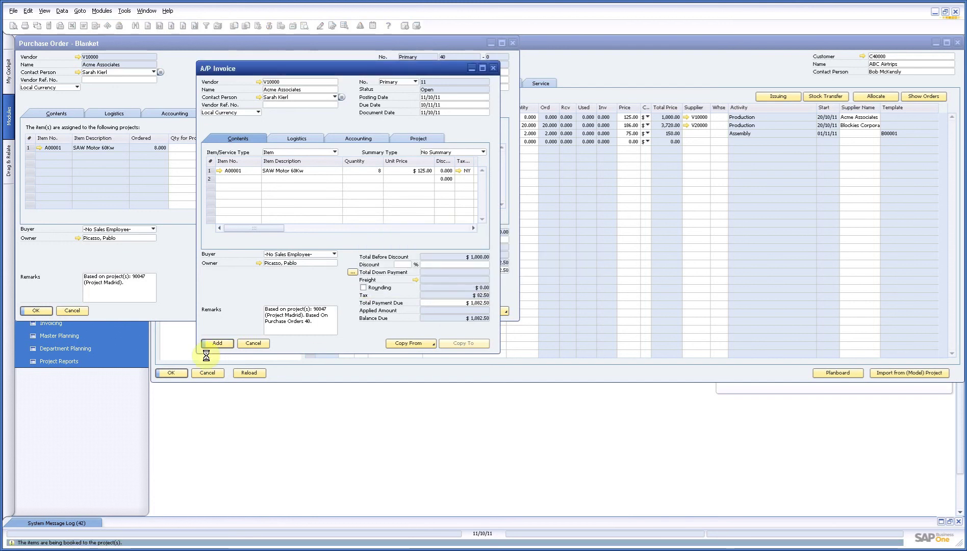
Close the invoice, purchase order and order list, then reload Project Madrid's master data
left_click(252, 341)
left_click(77, 310)
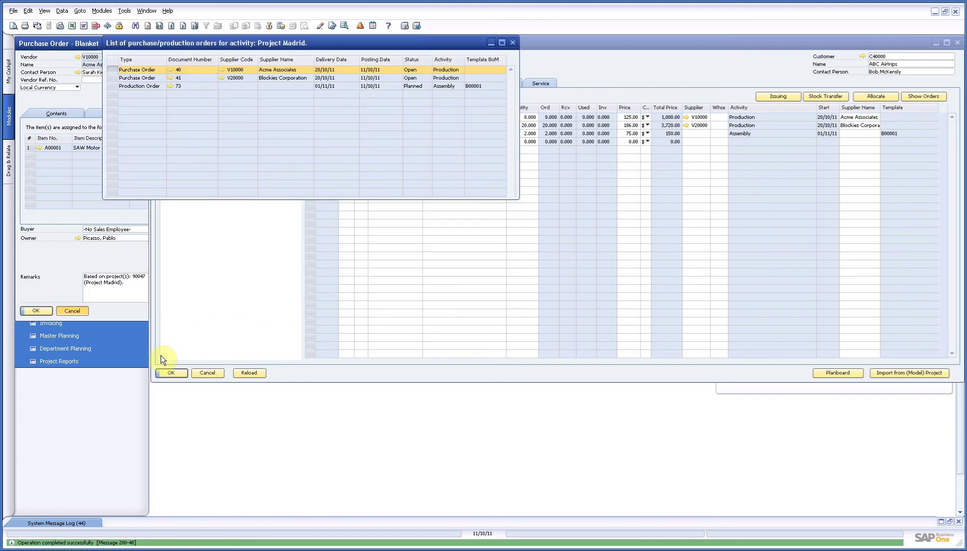
left_click(512, 44)
left_click(262, 376)
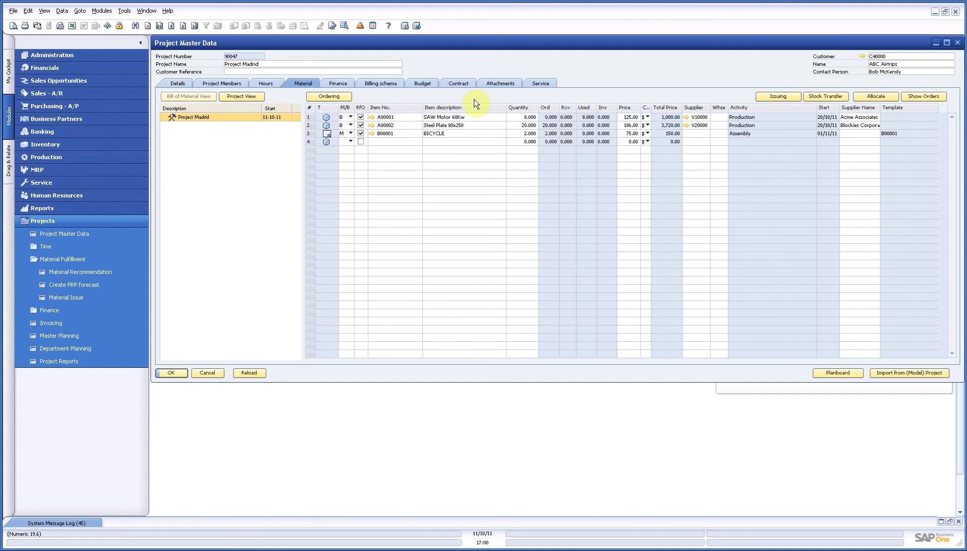
Show Project Madrid's Budget tab: 1000.00 actual against an 18465.00 budget
left_click(428, 84)
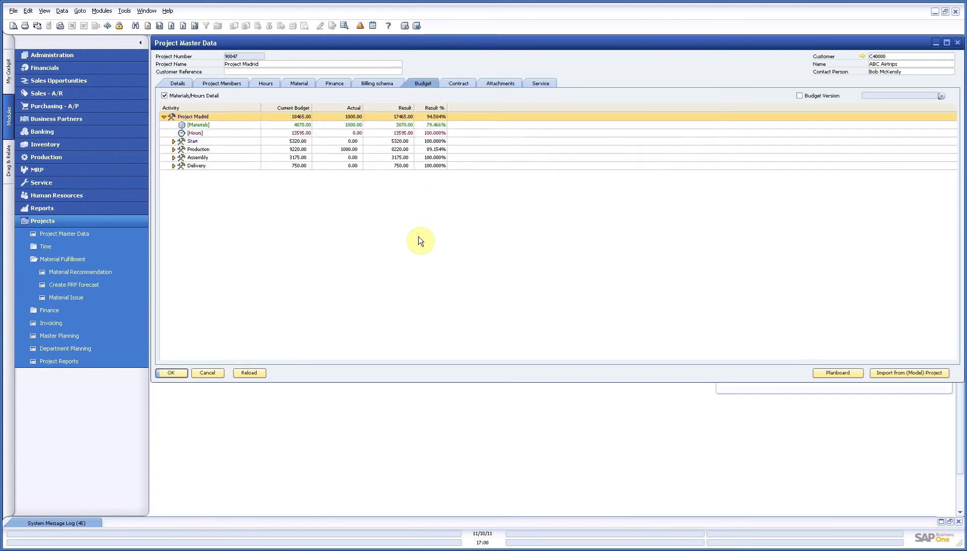